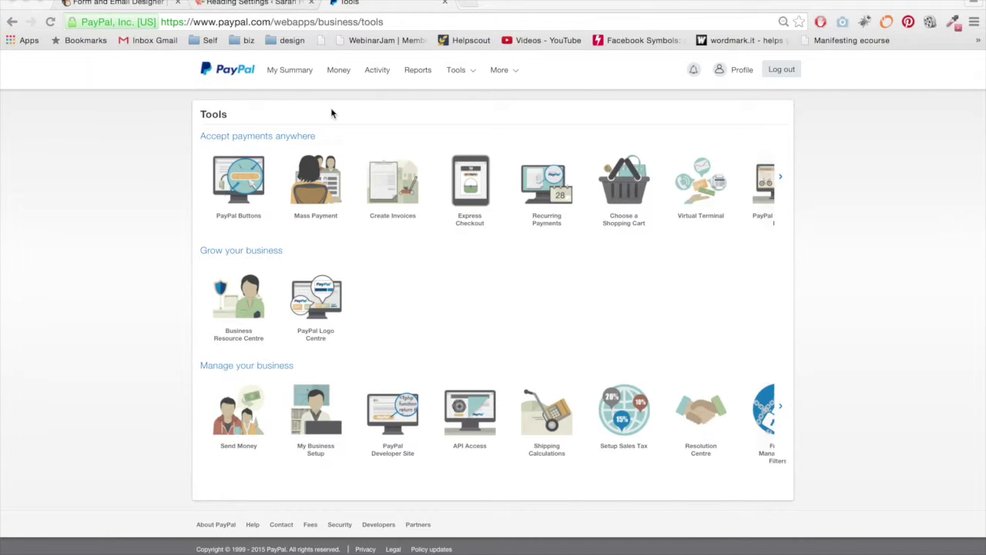
Open the PayPal Buttons tool from Tools > All Tools
left_click(461, 71)
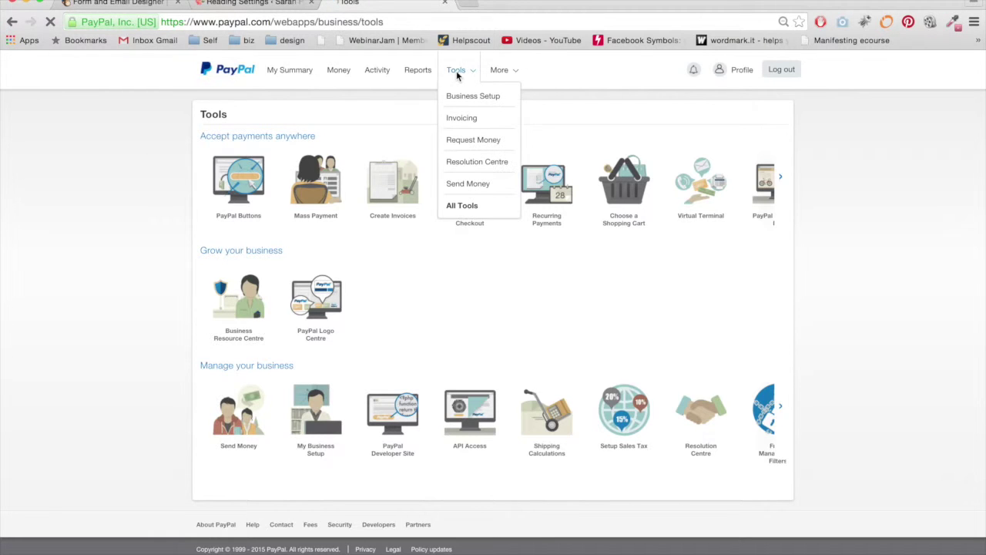
left_click(462, 205)
left_click(244, 175)
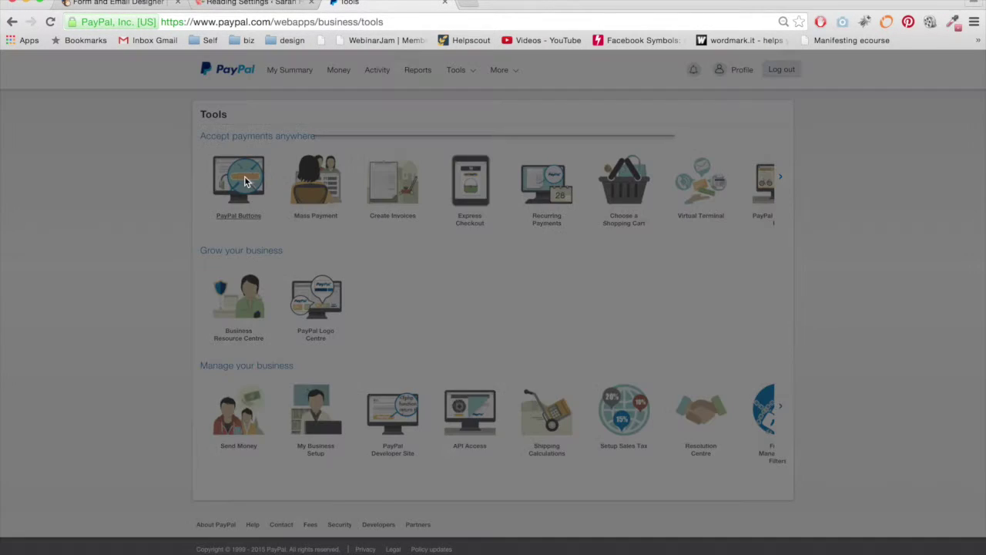
Start a new payment button and make it a Buy Now button
left_click(615, 402)
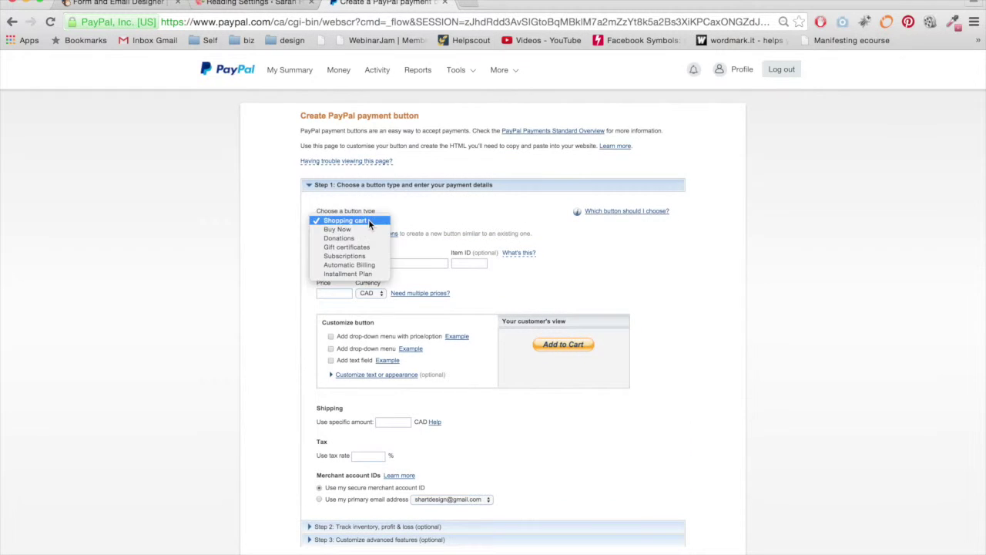
left_click(367, 226)
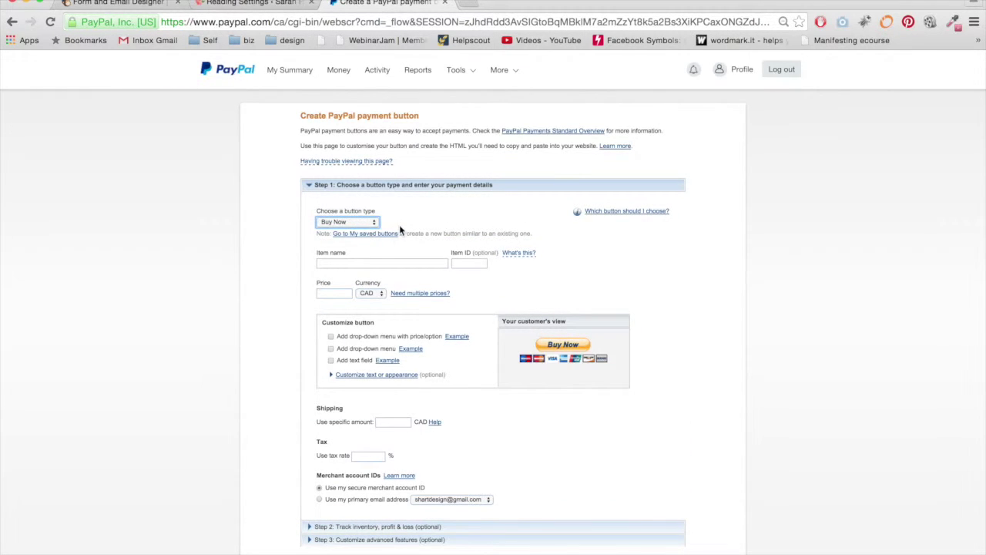
scroll(399, 224, "down", 1)
Enter item name 'Example' and price 100, keeping CAD as the currency
left_click(369, 248)
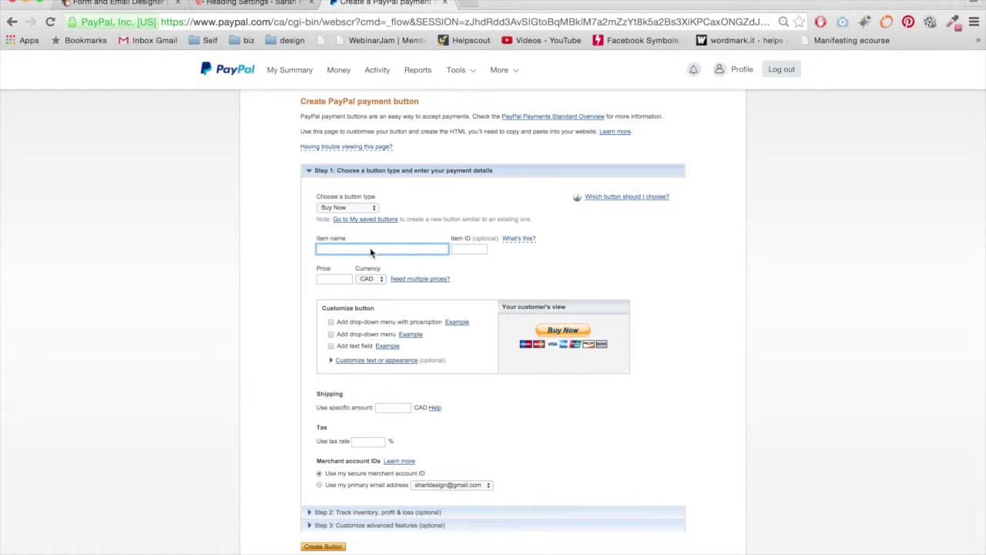
type("Example")
left_click(326, 280)
type("100")
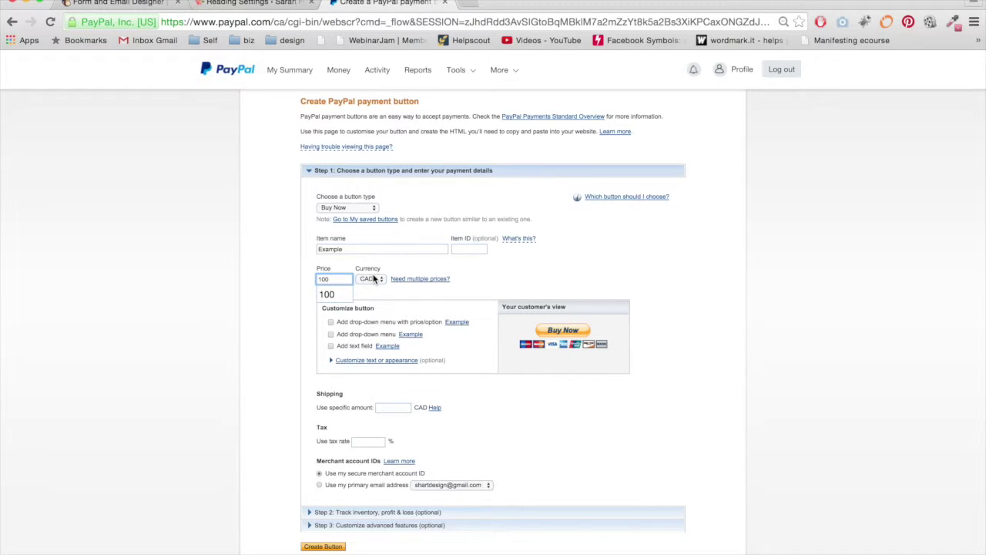
left_click(371, 279)
left_click(285, 335)
scroll(286, 335, "down", 1)
scroll(285, 335, "down", 1)
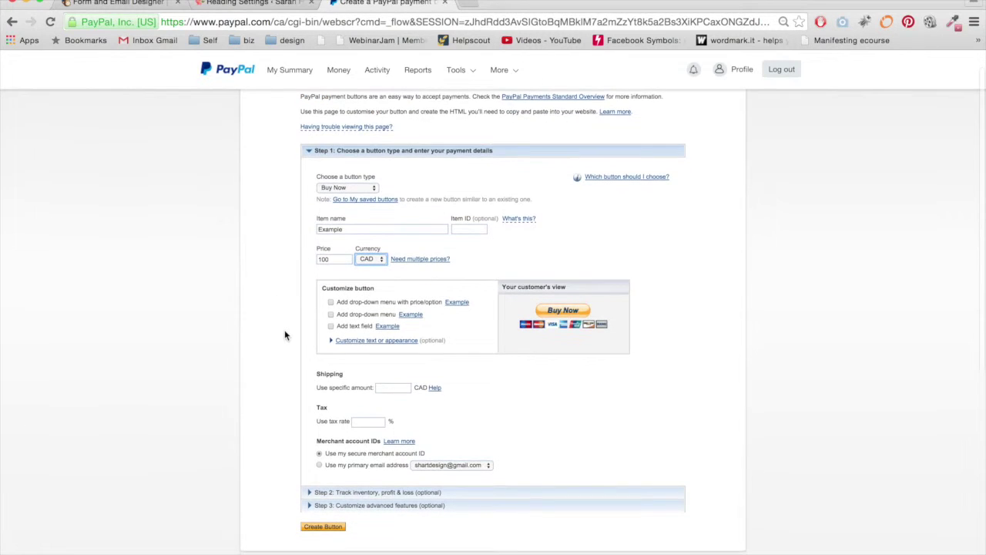
scroll(305, 331, "down", 1)
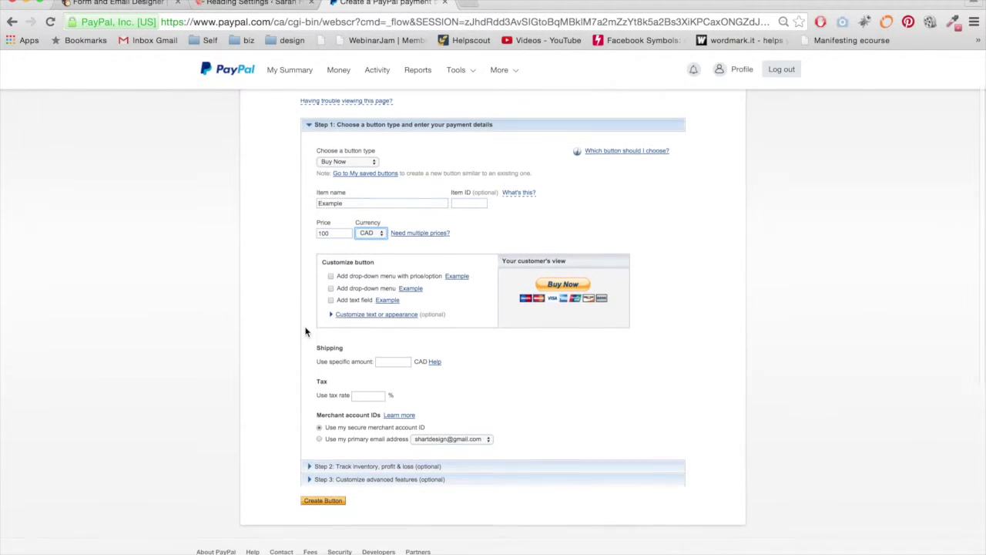
Let customers add special instructions and stop asking for a shipping address
left_click(341, 467)
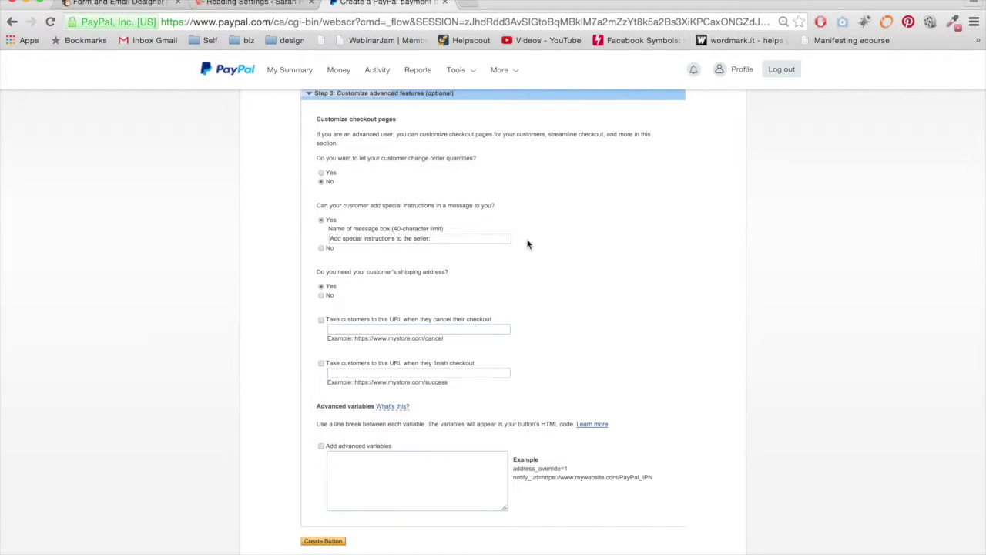
left_click(321, 219)
left_click(321, 295)
Leave the after-checkout URL unchecked and create the Buy Now button
scroll(357, 289, "down", 1)
scroll(293, 312, "down", 1)
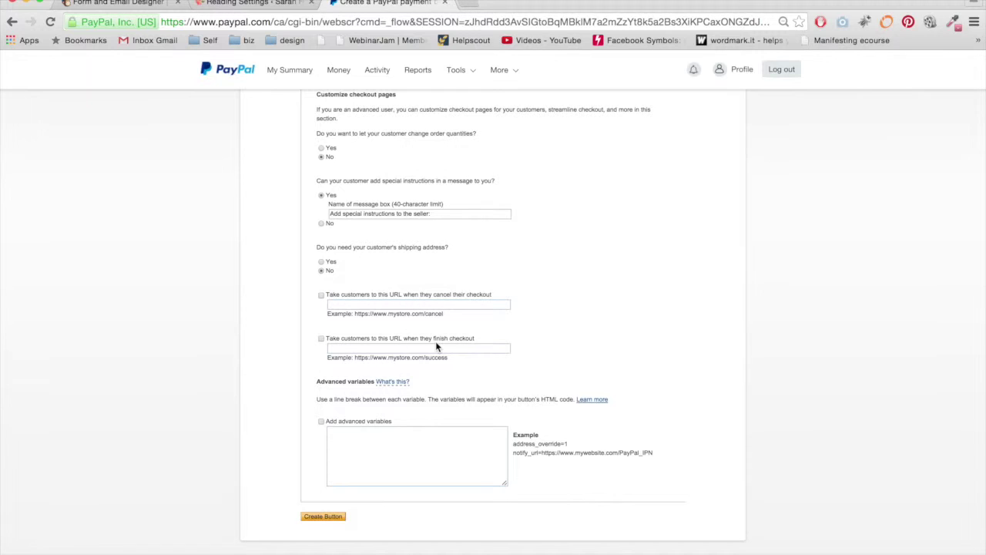
left_click(320, 339)
left_click(401, 349)
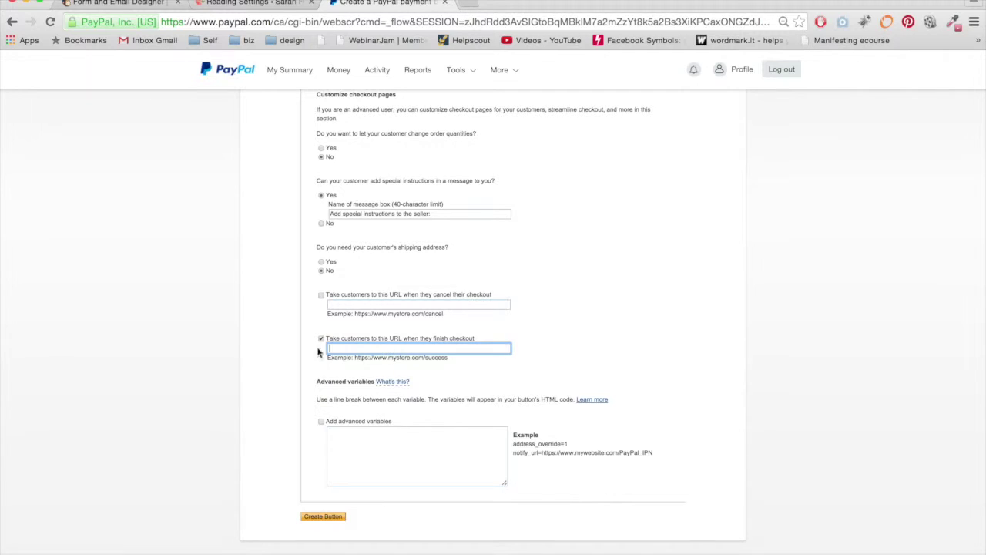
left_click(321, 338)
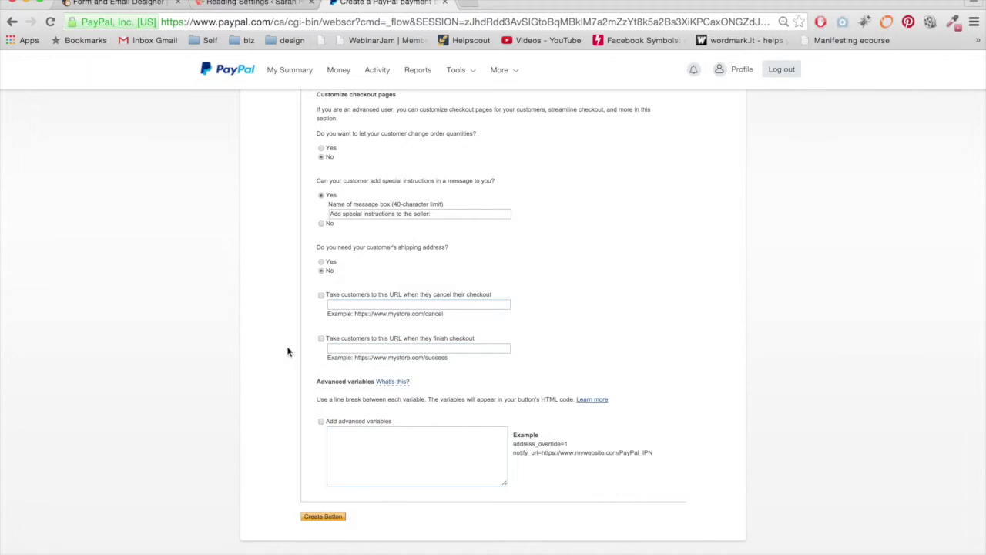
left_click(324, 516)
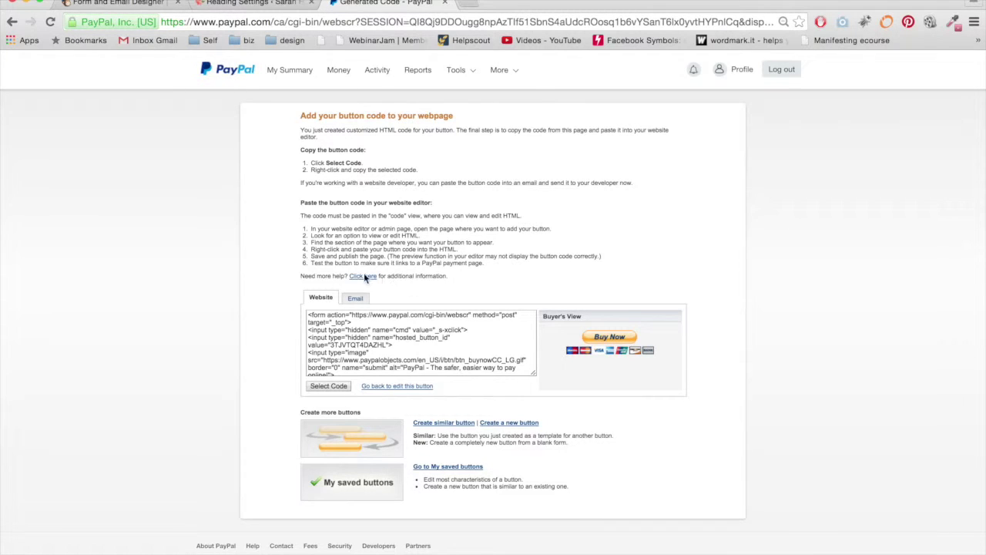
Show the button's Email version and select the whole payment link for copying
left_click(354, 298)
left_click(386, 313)
key("super+c")
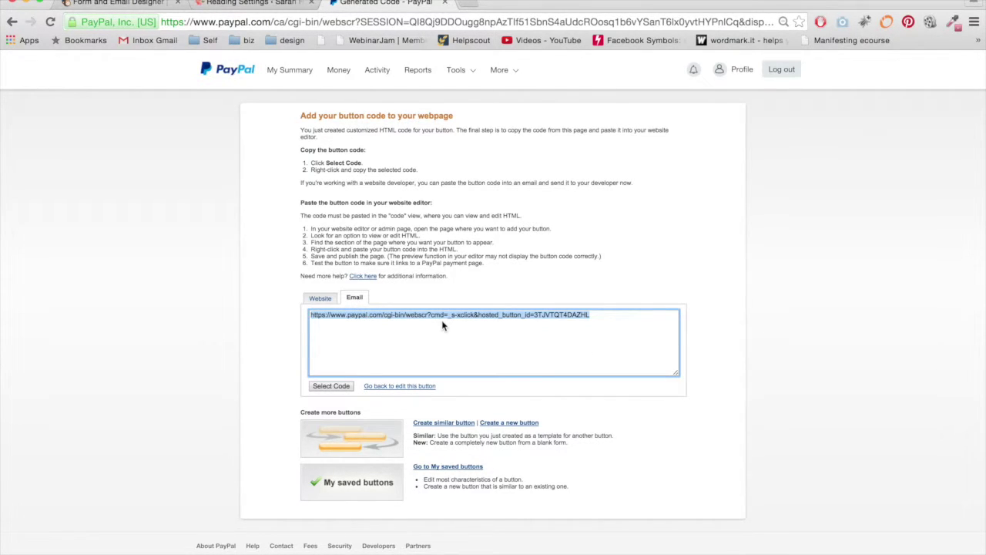
Start a new WordPress page titled 'Example page'
left_click(231, 3)
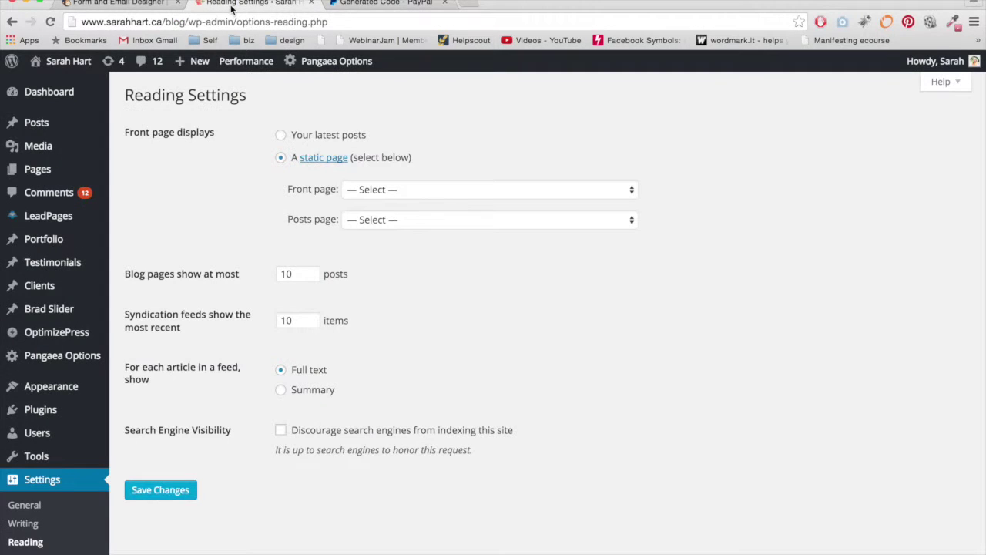
mouse_move(65, 169)
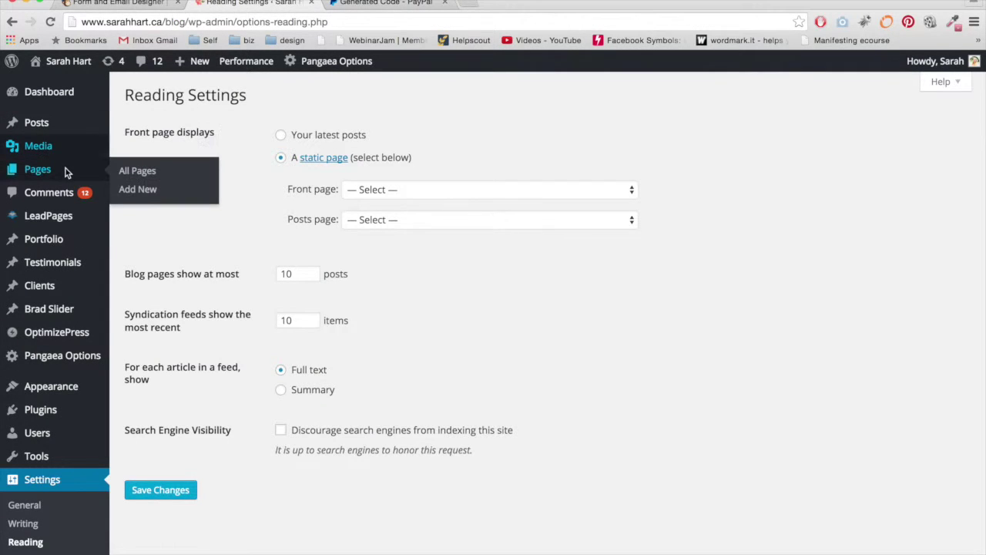
left_click(136, 188)
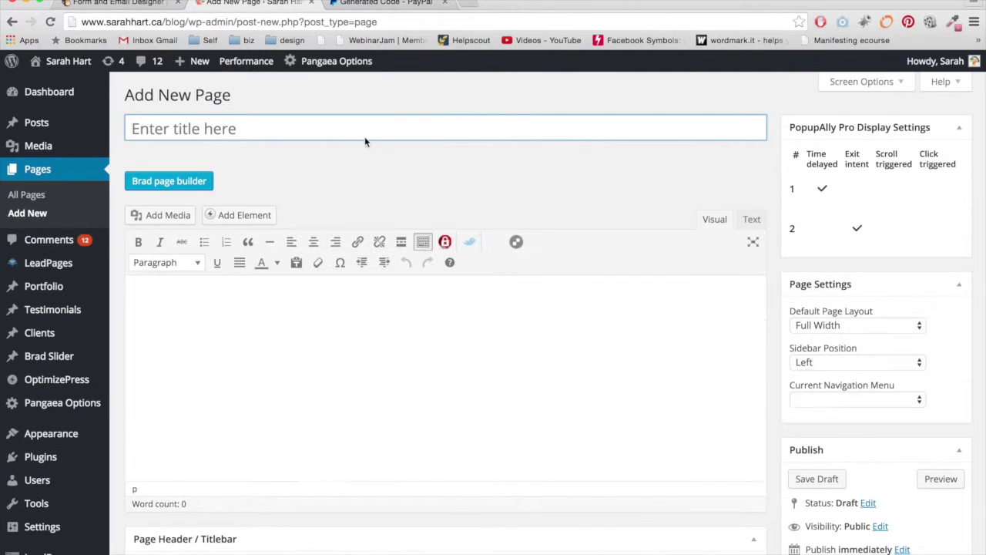
key("shift")
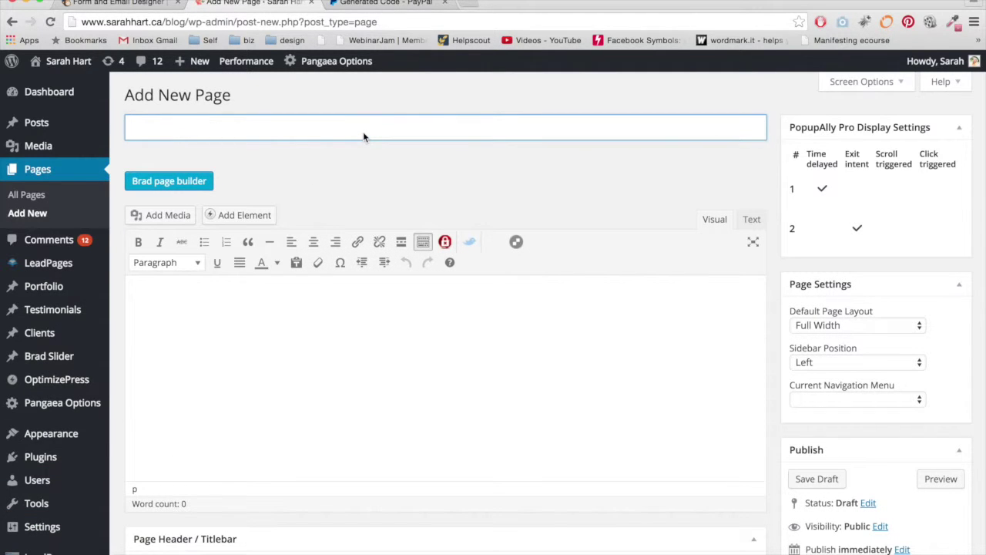
type("Example page")
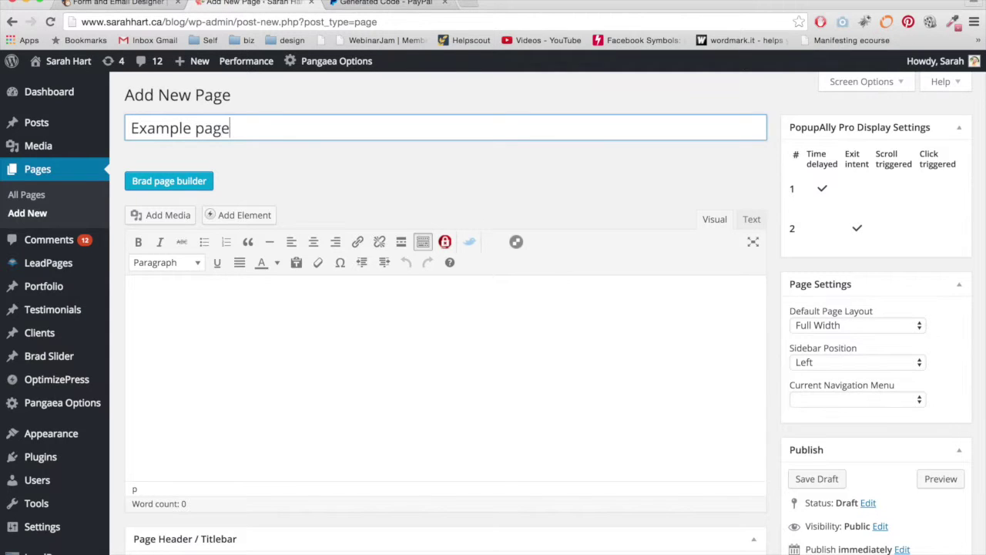
left_click(385, 363)
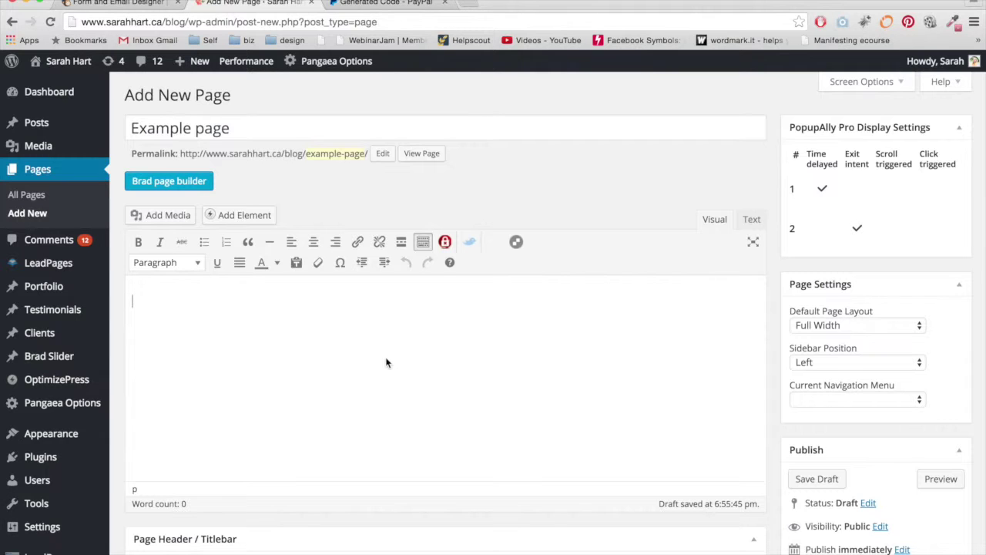
Open the test site's dashboard in a new tab
scroll(387, 363, "down", 1)
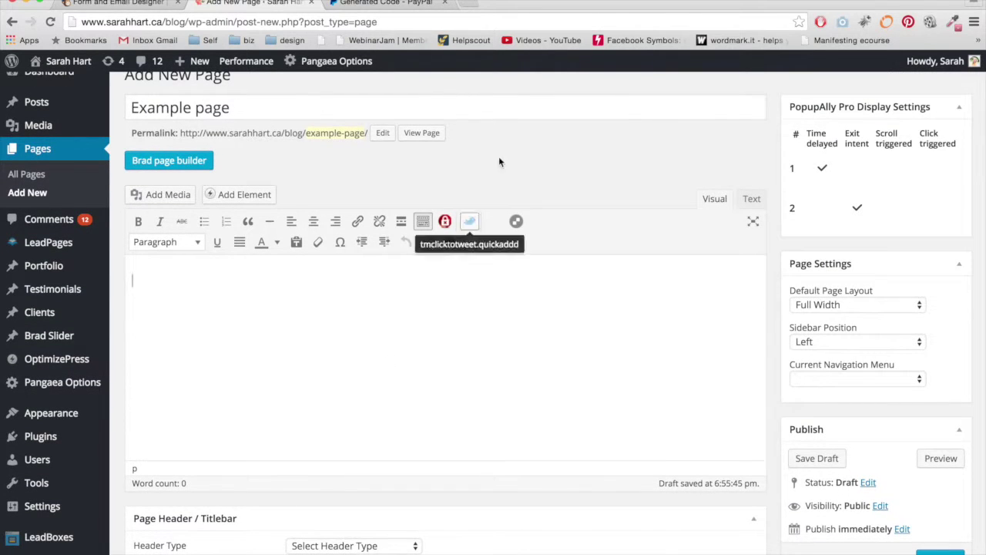
key("ctrl+t")
type("test.sarahhart.ca/wp-admin/")
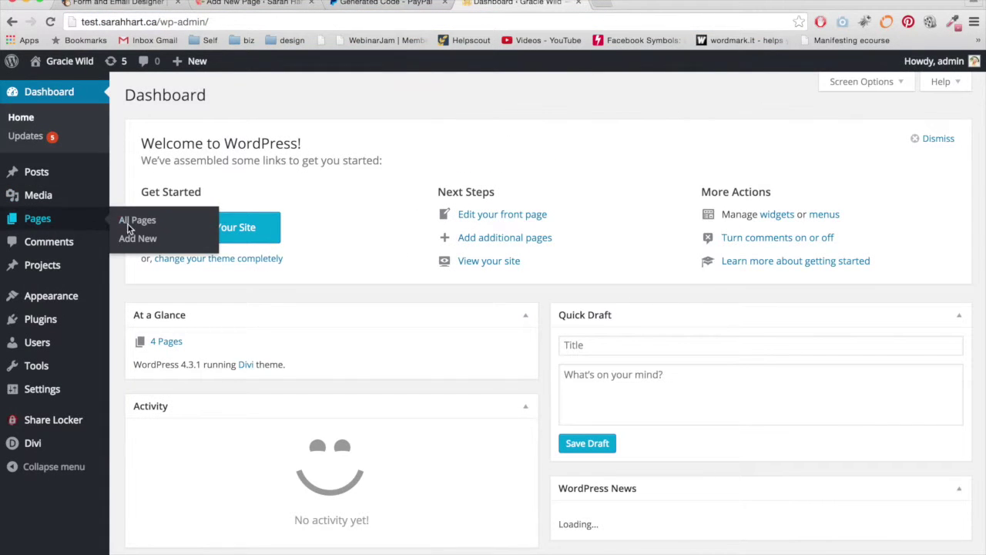
Create a new test-site page in the Divi Builder with a single full-width row
left_click(136, 221)
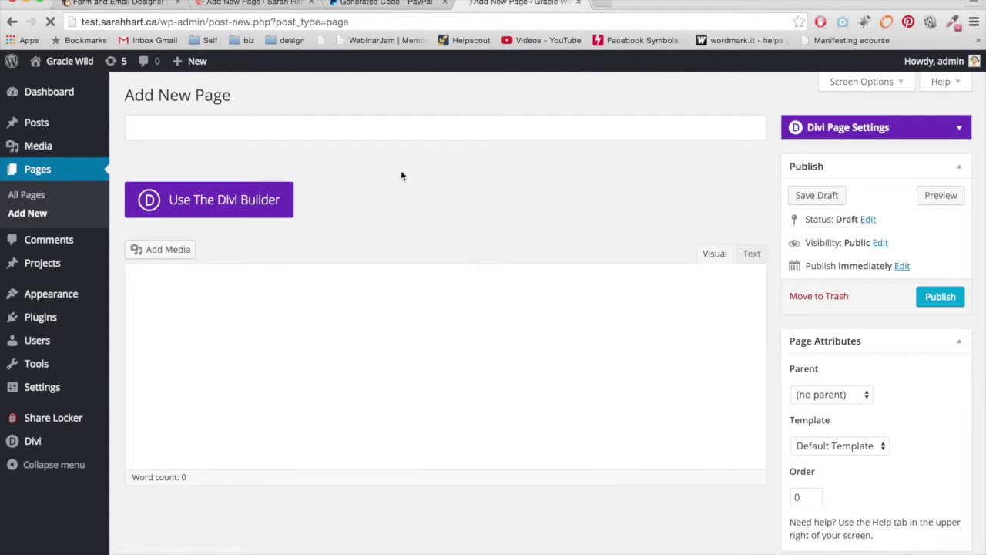
left_click(191, 204)
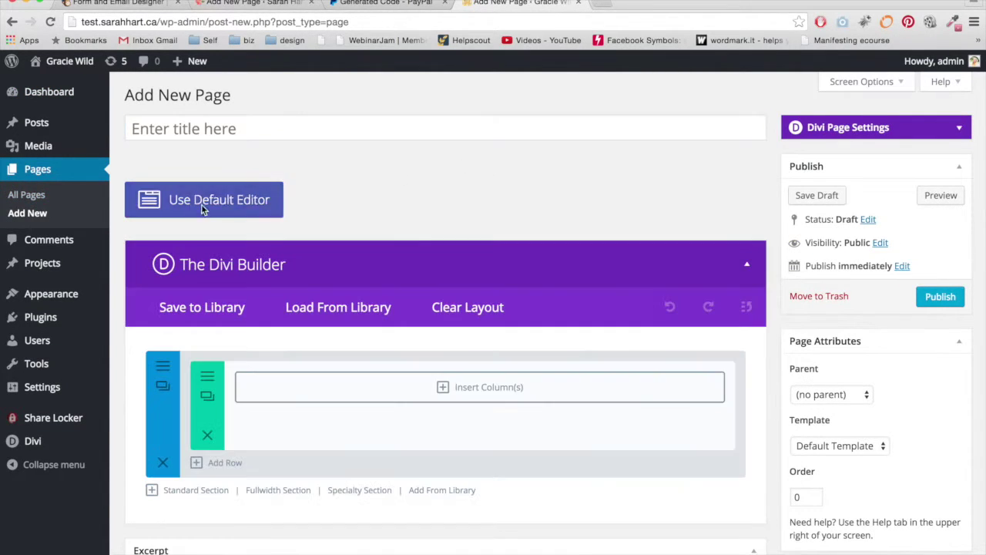
left_click(439, 390)
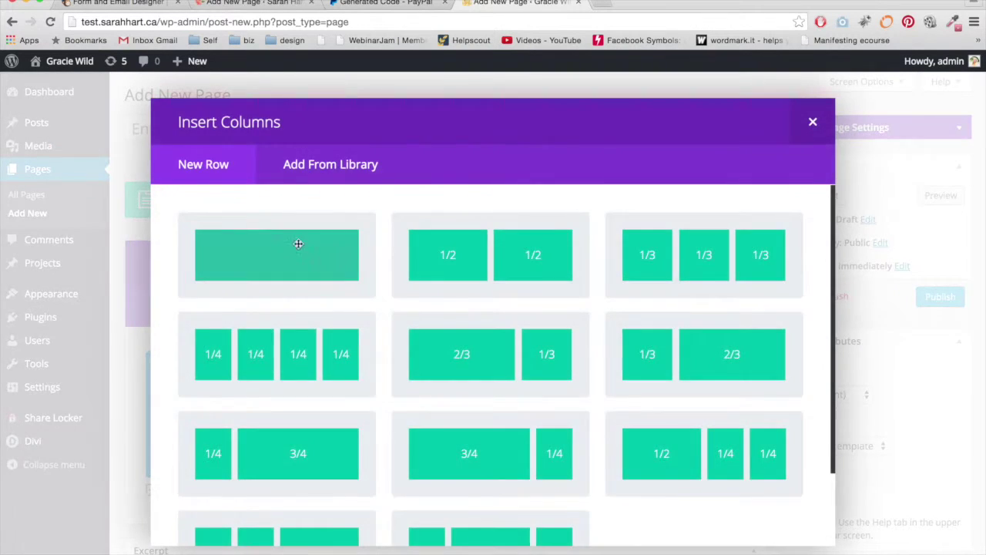
left_click(297, 242)
Add a Call To Action module titled 'Buy now' to the row
left_click(465, 392)
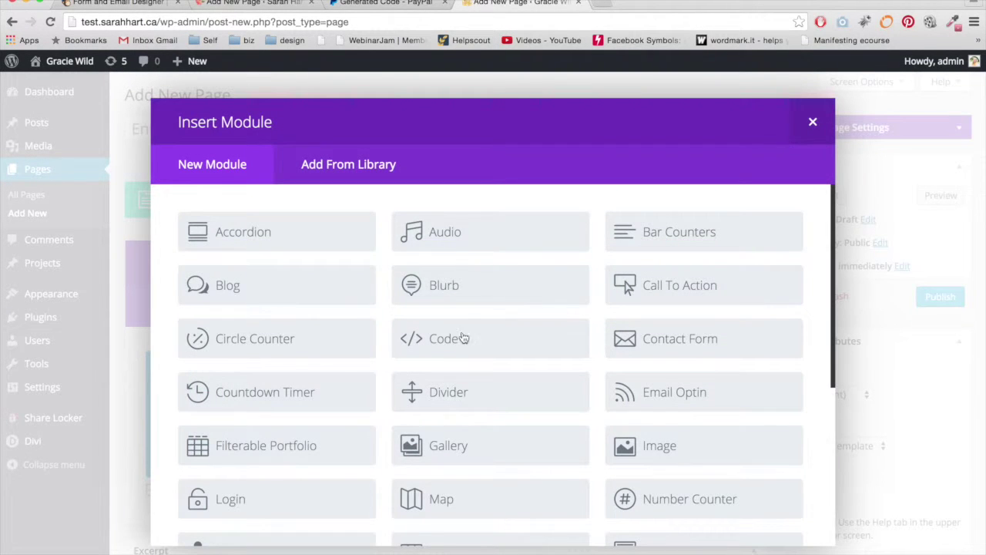
scroll(462, 291, "down", 2)
scroll(462, 290, "down", 5)
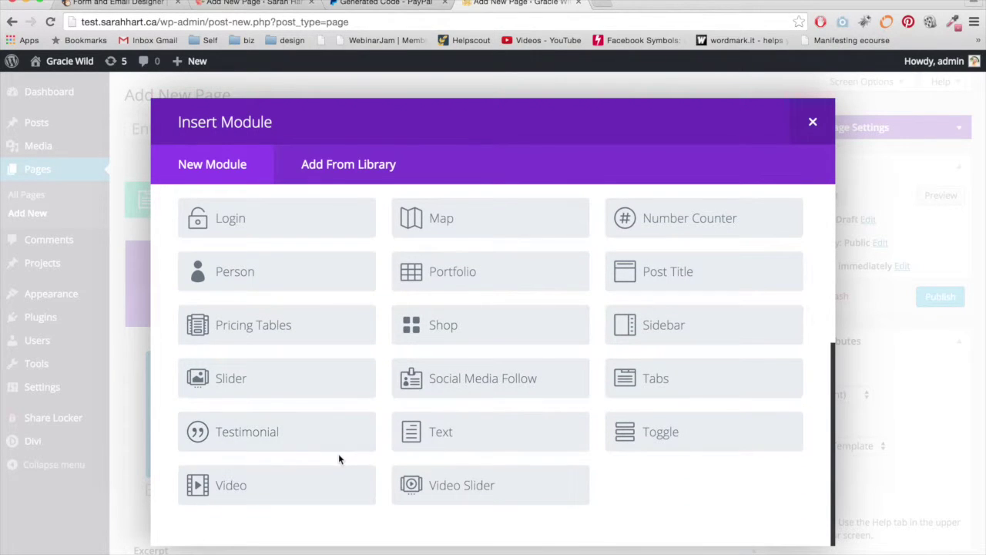
scroll(453, 445, "up", 3)
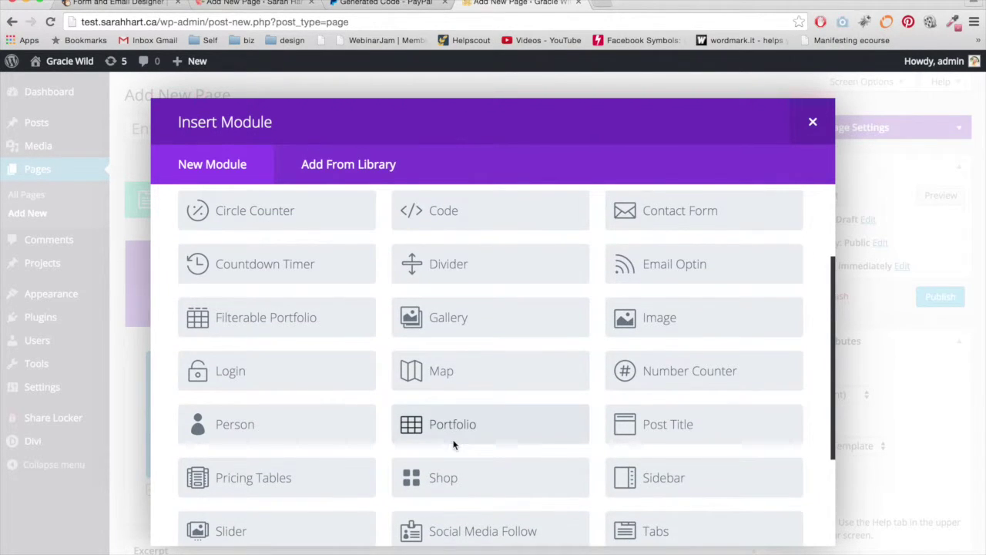
scroll(540, 423, "up", 3)
left_click(715, 291)
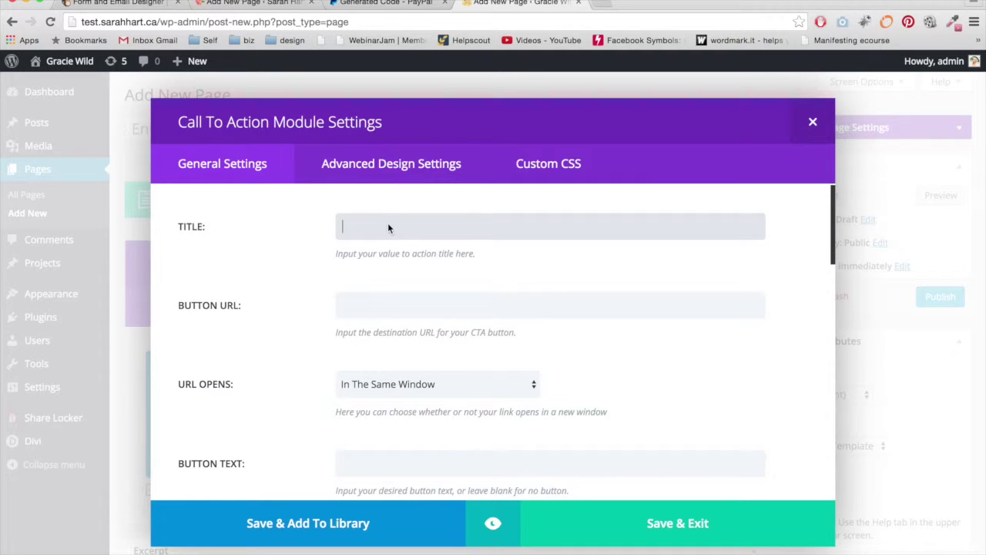
type("Buy now")
Paste the PayPal payment link as the Button URL and save the module
left_click(404, 314)
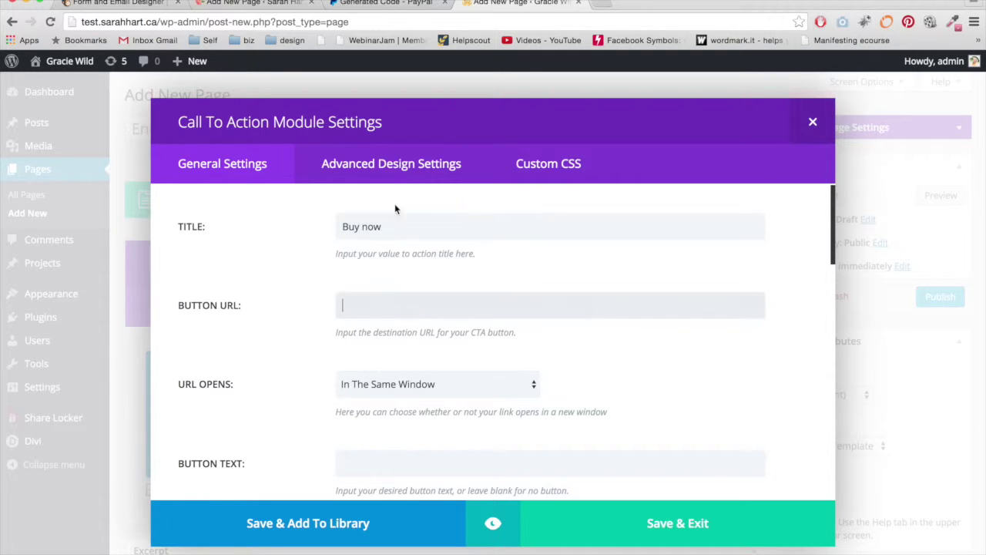
left_click(359, 8)
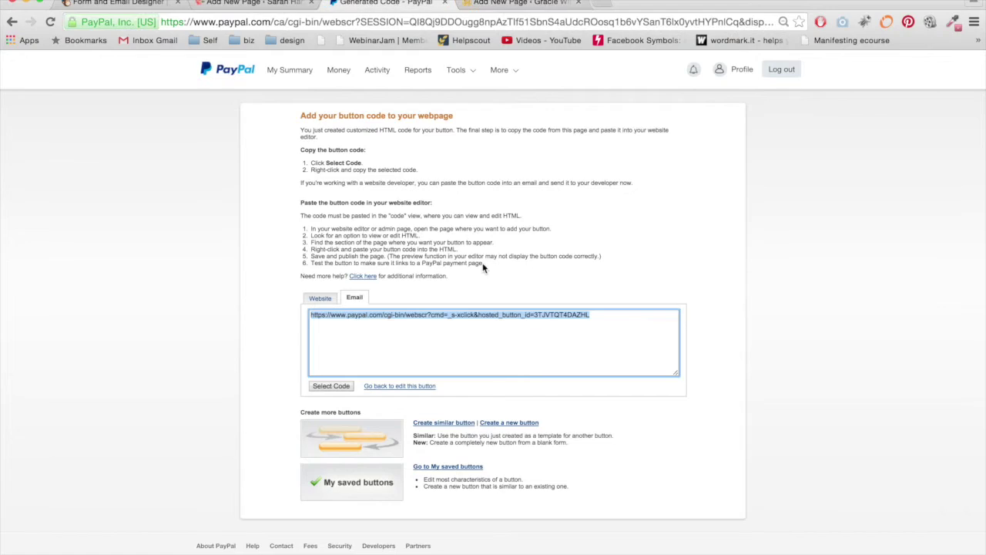
left_click(501, 2)
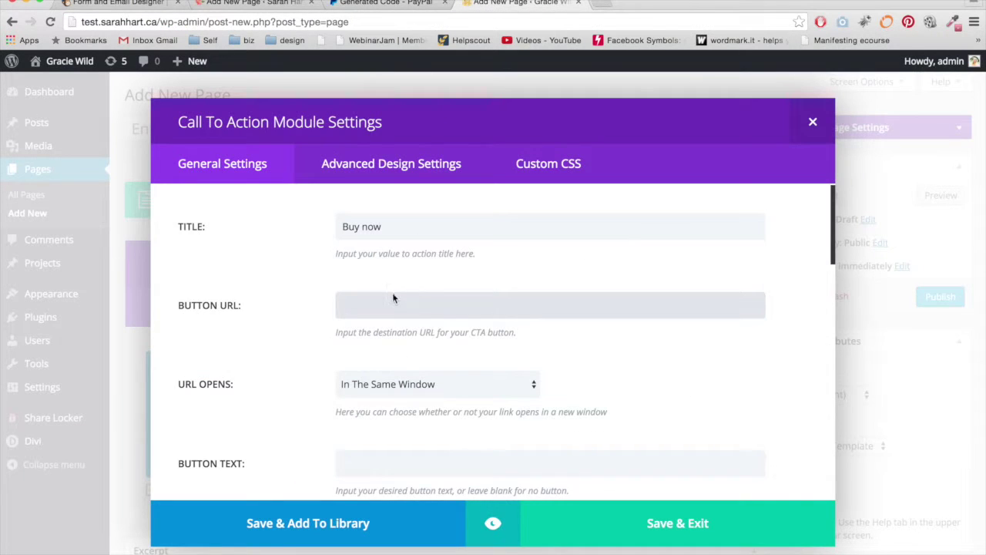
key("super+v")
scroll(407, 303, "down", 2)
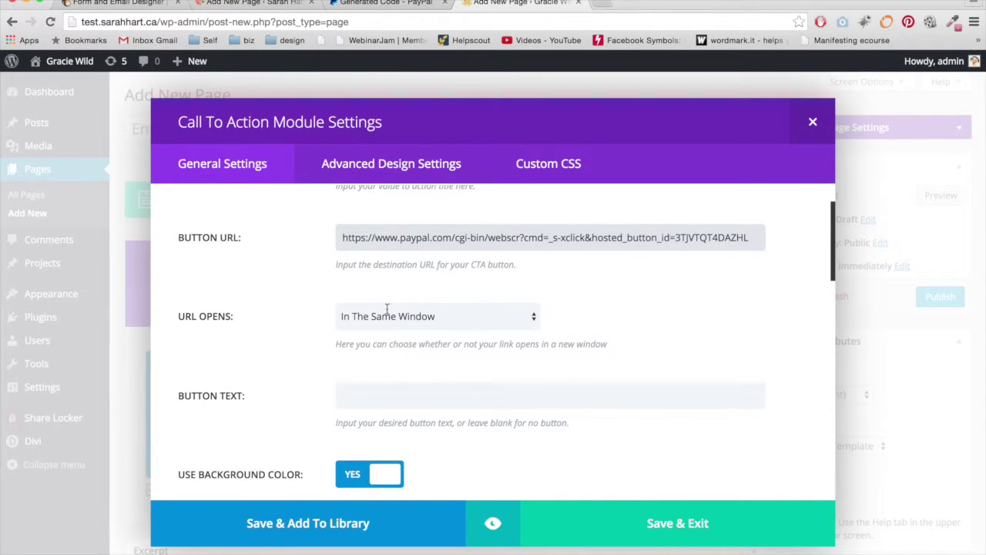
scroll(645, 428, "down", 5)
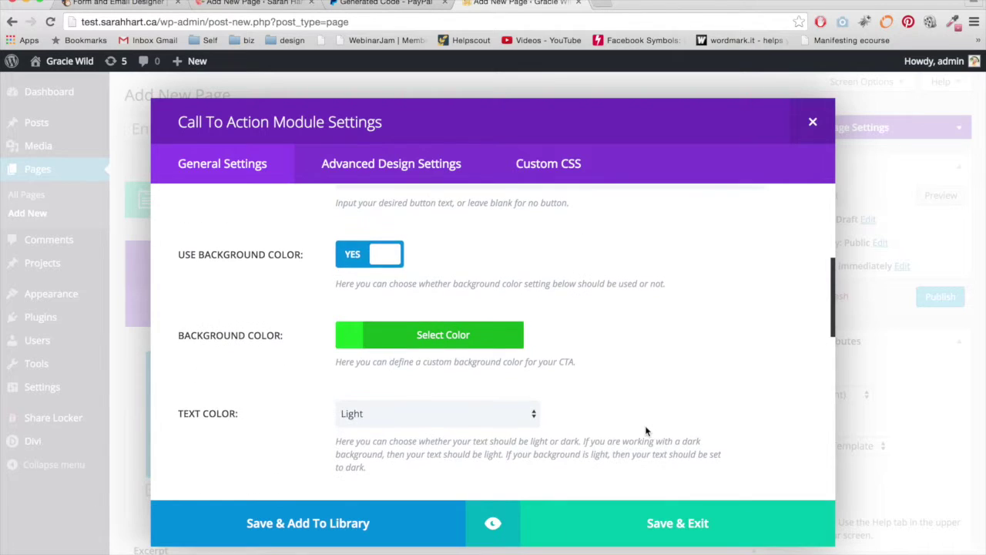
left_click(666, 523)
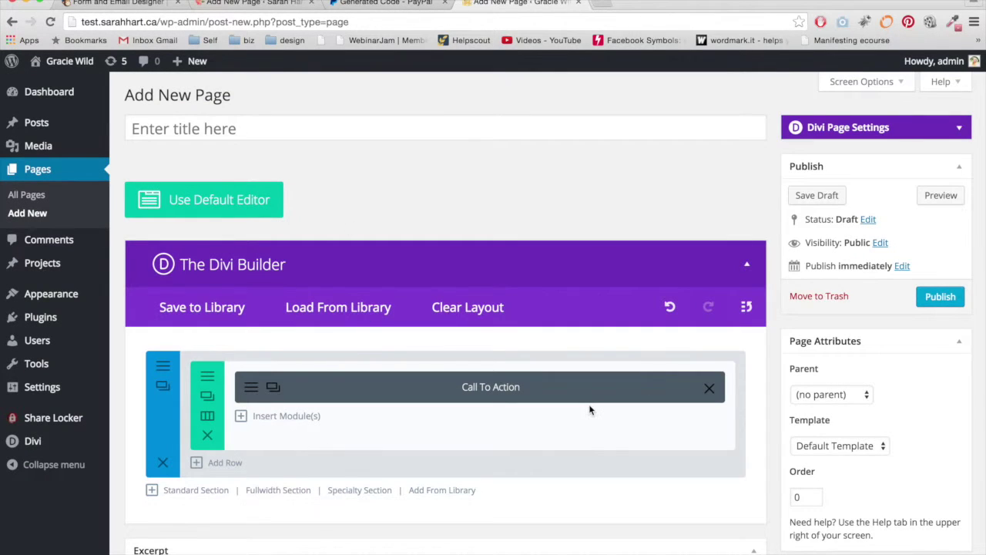
left_click(245, 6)
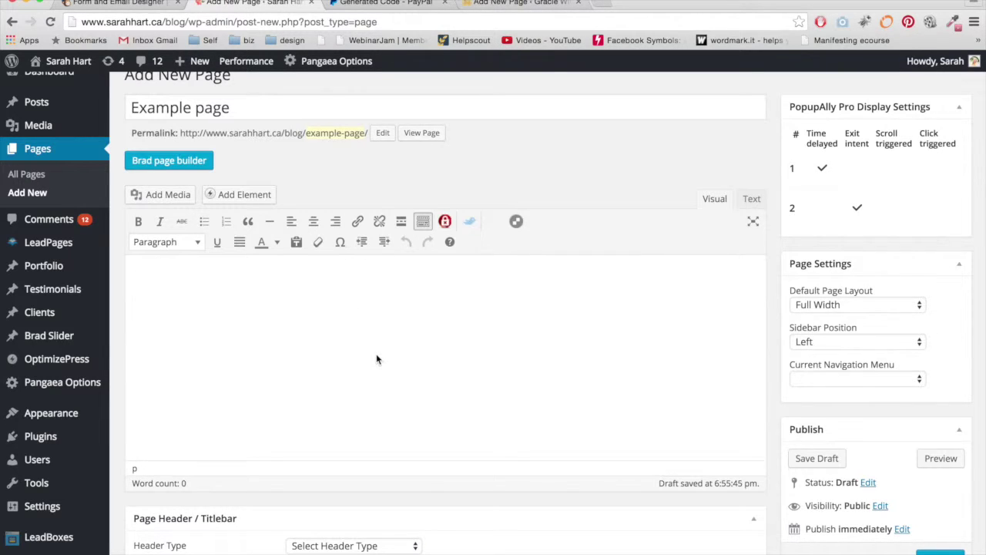
Open the Insert Media dialog on the Example page draft
left_click(179, 198)
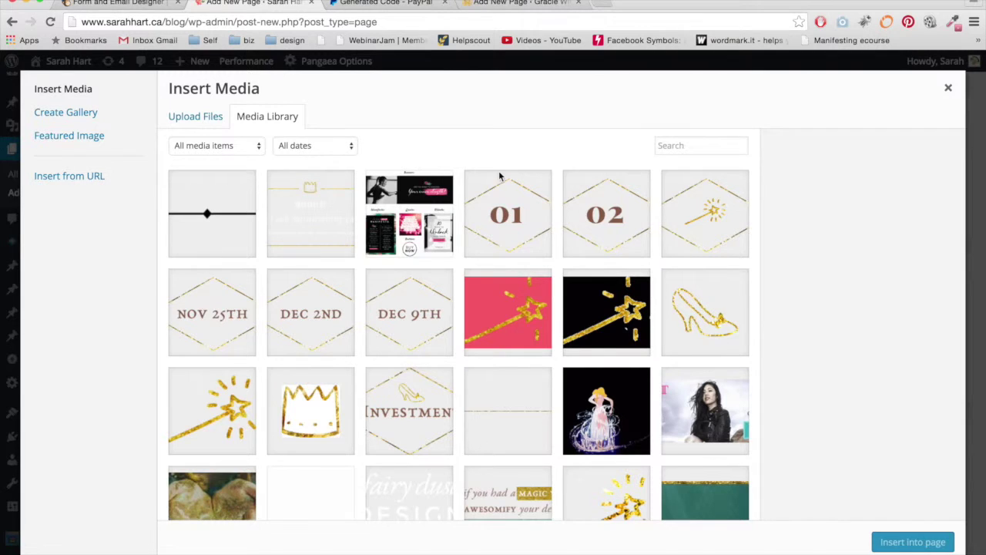
Search the media library for 'butt' and select the yellow 'Yes! I'm soo in!' image
scroll(500, 177, "down", 5)
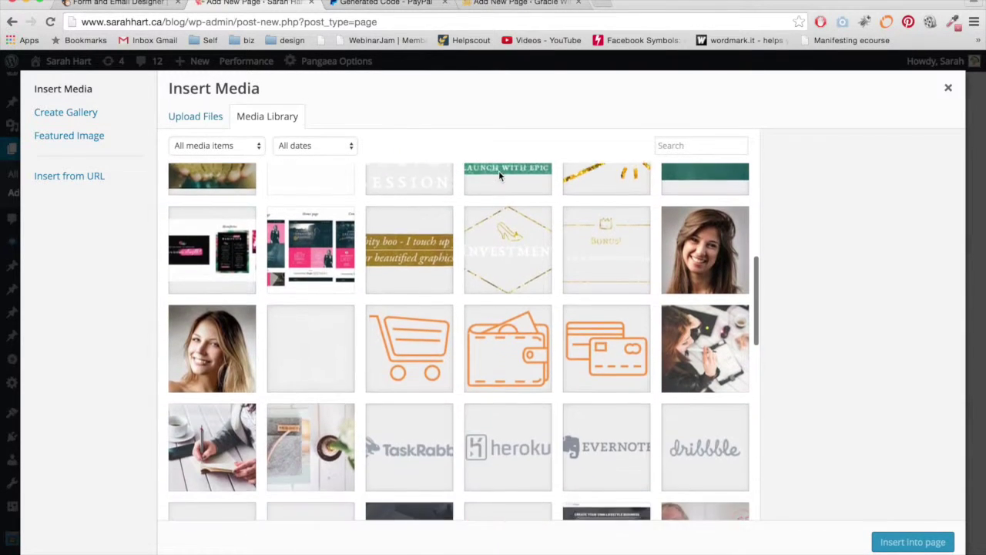
scroll(453, 287, "down", 5)
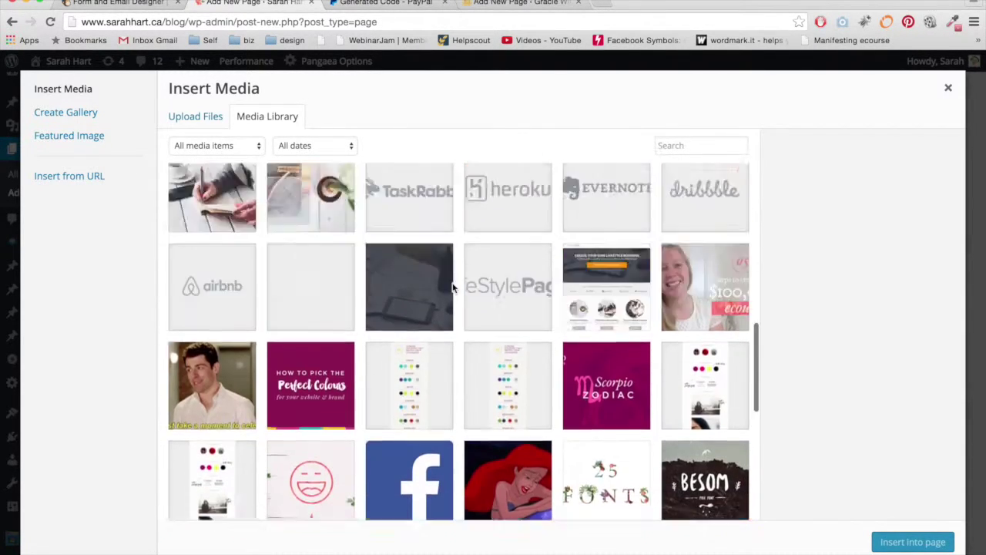
scroll(452, 287, "up", 10)
left_click(693, 147)
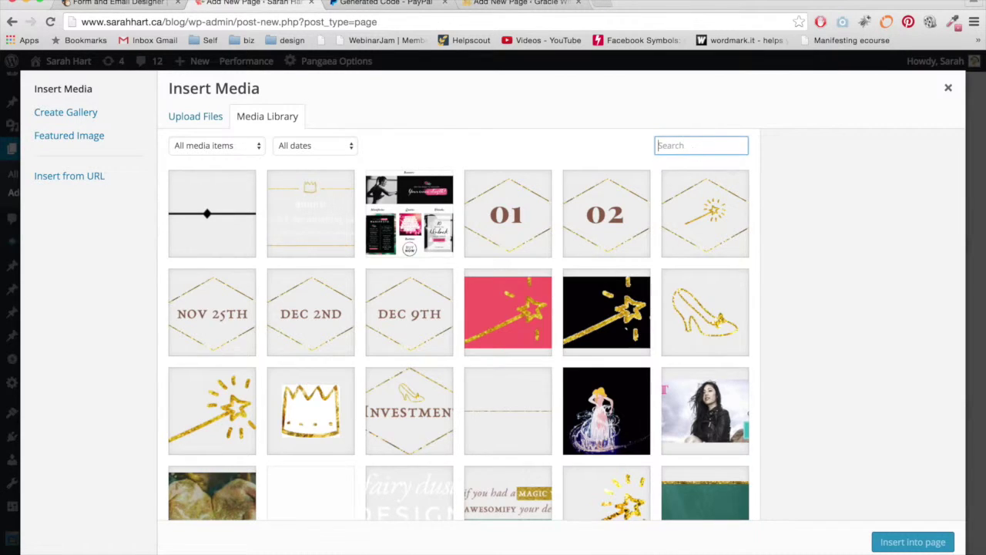
type("button")
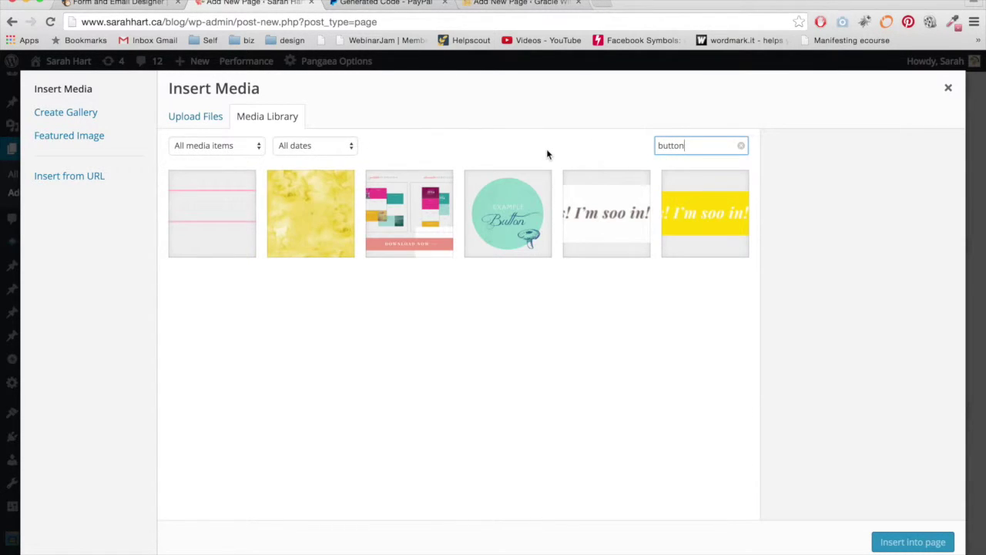
left_click(713, 249)
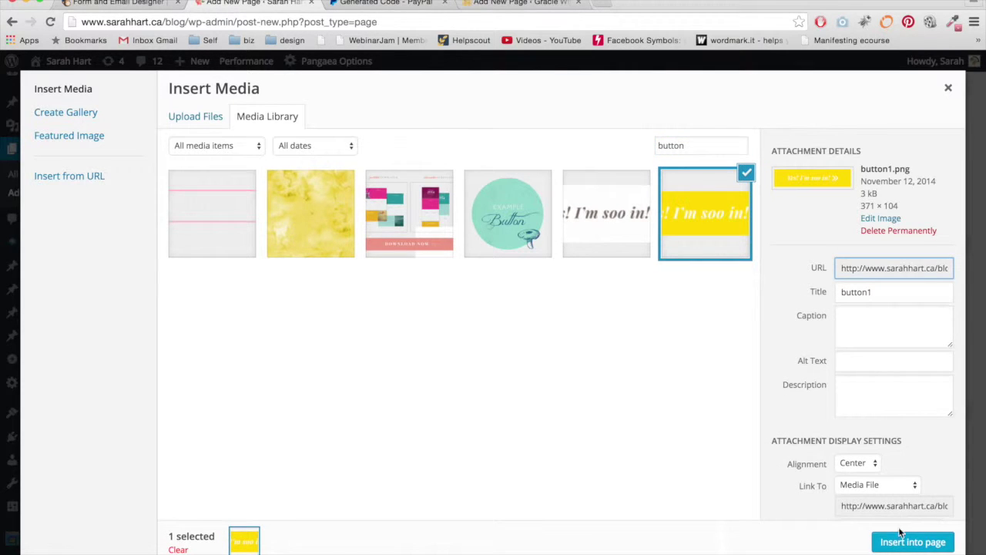
Link the image to the PayPal URL as a Custom URL and insert it
scroll(898, 460, "down", 1)
left_click(894, 453)
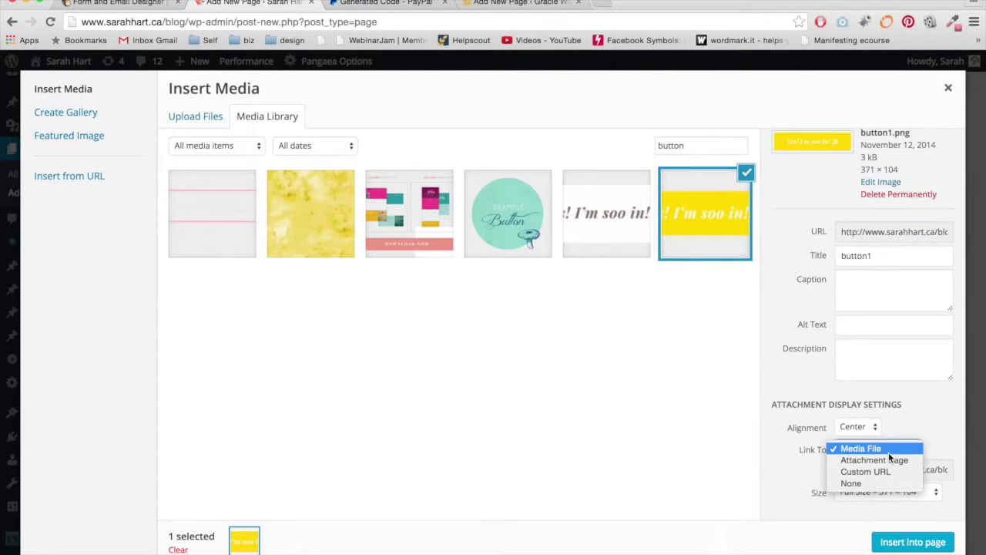
left_click(886, 472)
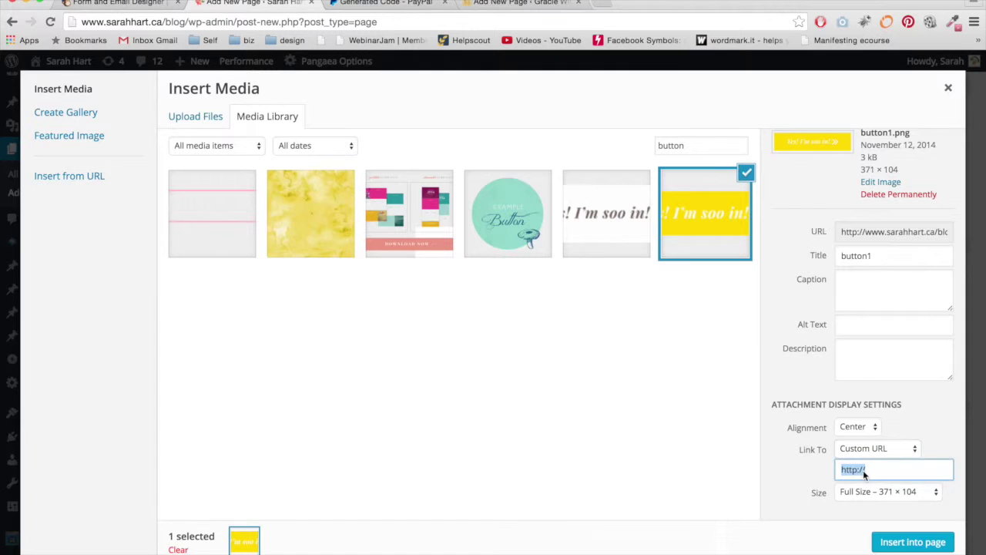
key("super+v")
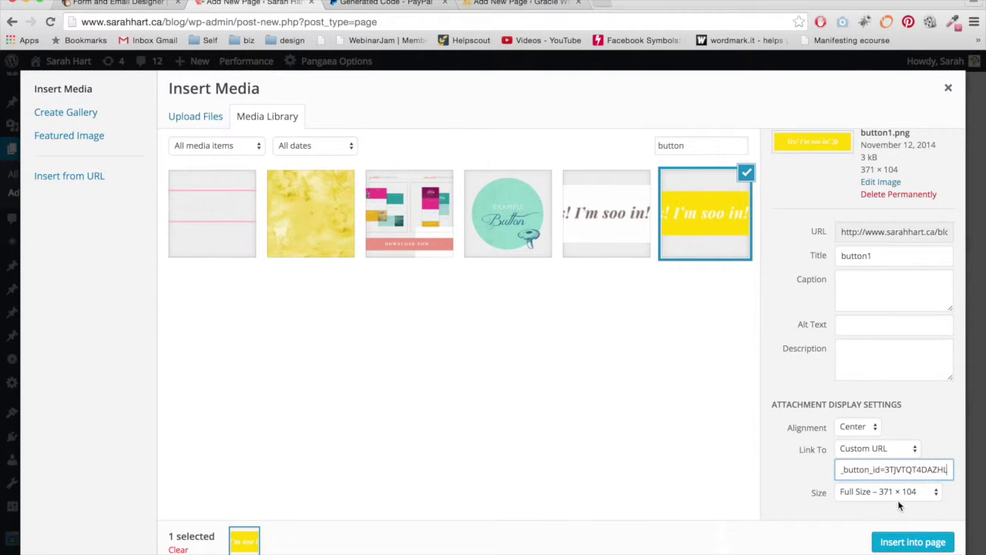
left_click(894, 542)
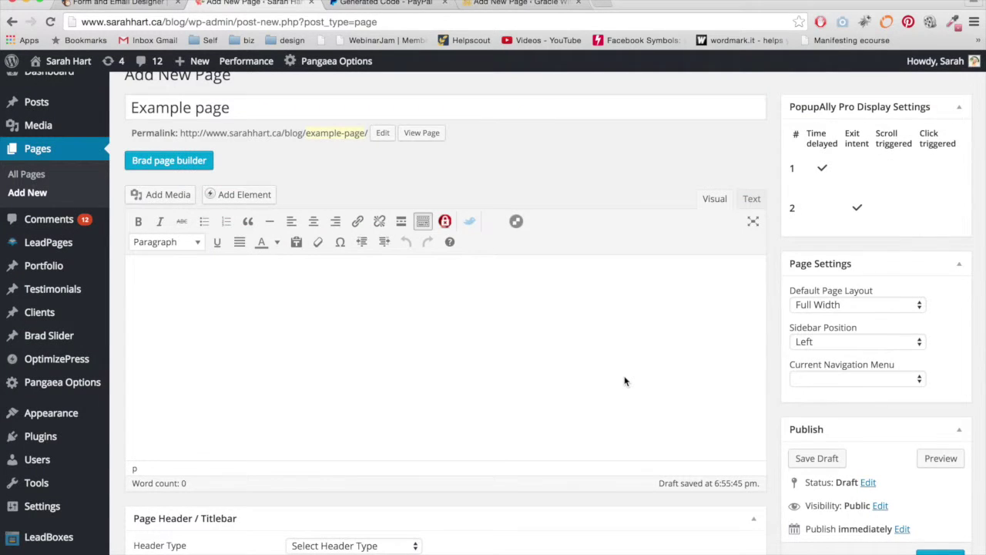
left_click(506, 295)
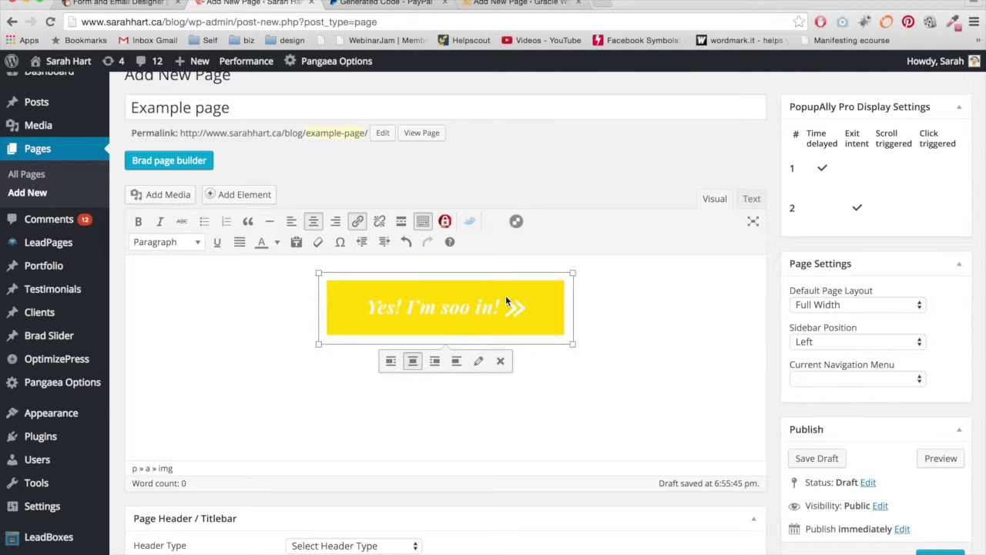
left_click(357, 223)
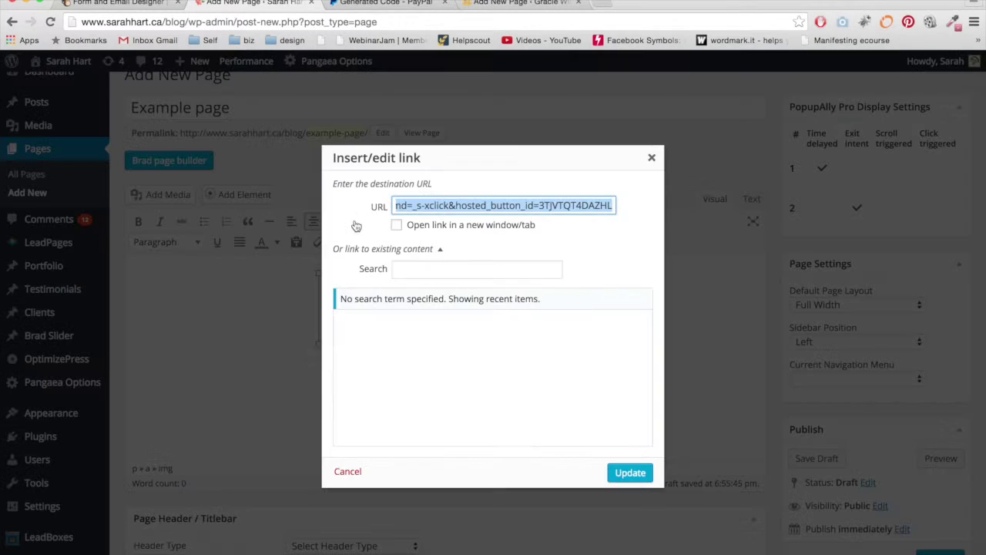
left_click(652, 160)
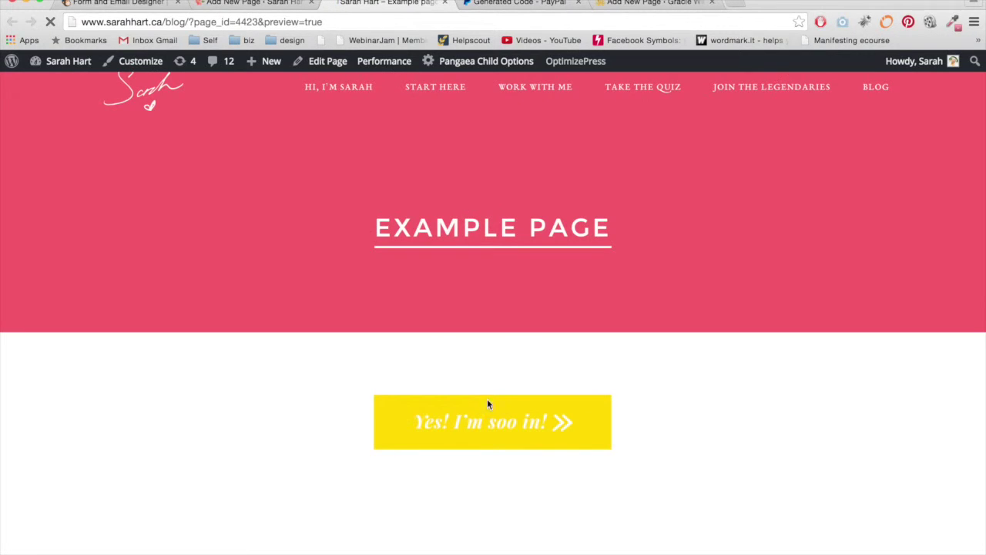
Follow the previewed yellow 'Yes! I'm soo in!' button to the PayPal $100.00 checkout
left_click(486, 419)
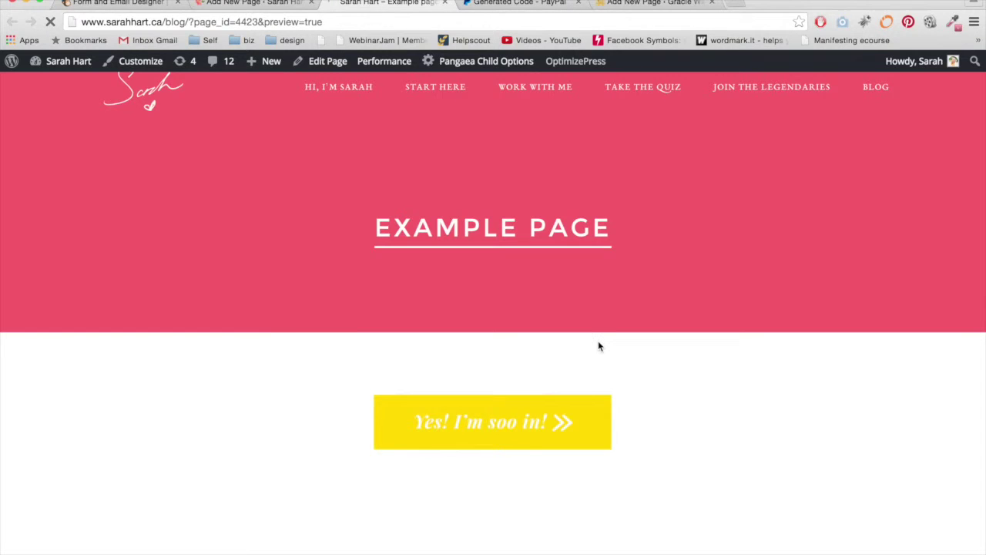